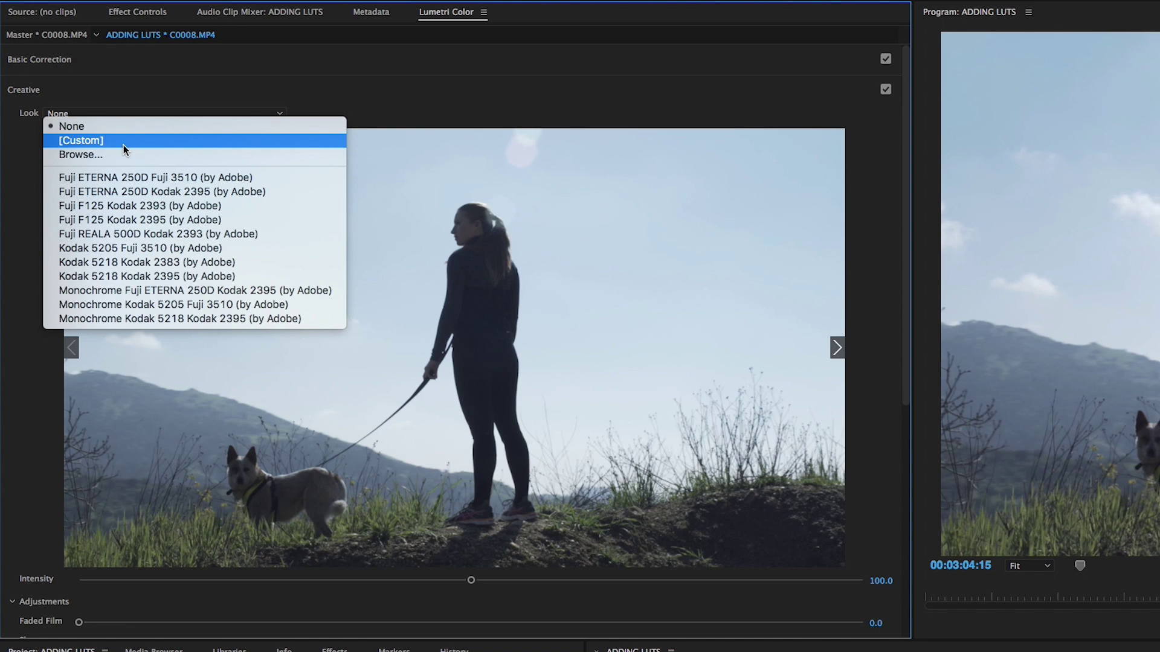
Step: Browse to Downloads > LUTS and load B-7020-STD.cube as the Creative Look, making the clip black-and-white
left_click(79, 155)
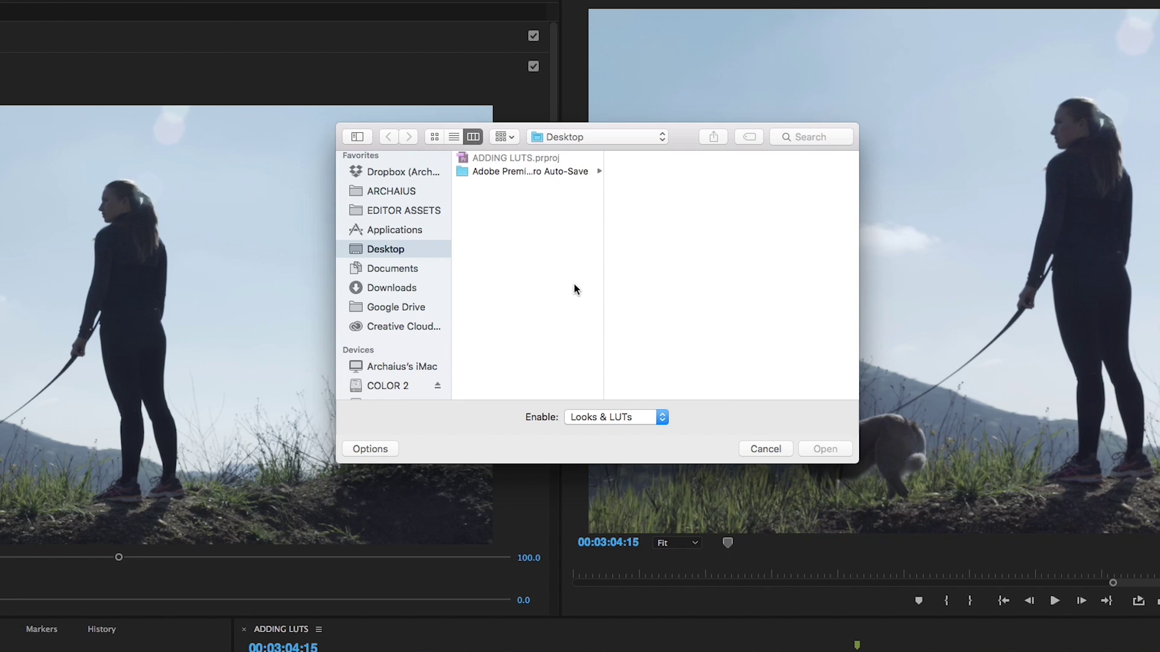
left_click(384, 287)
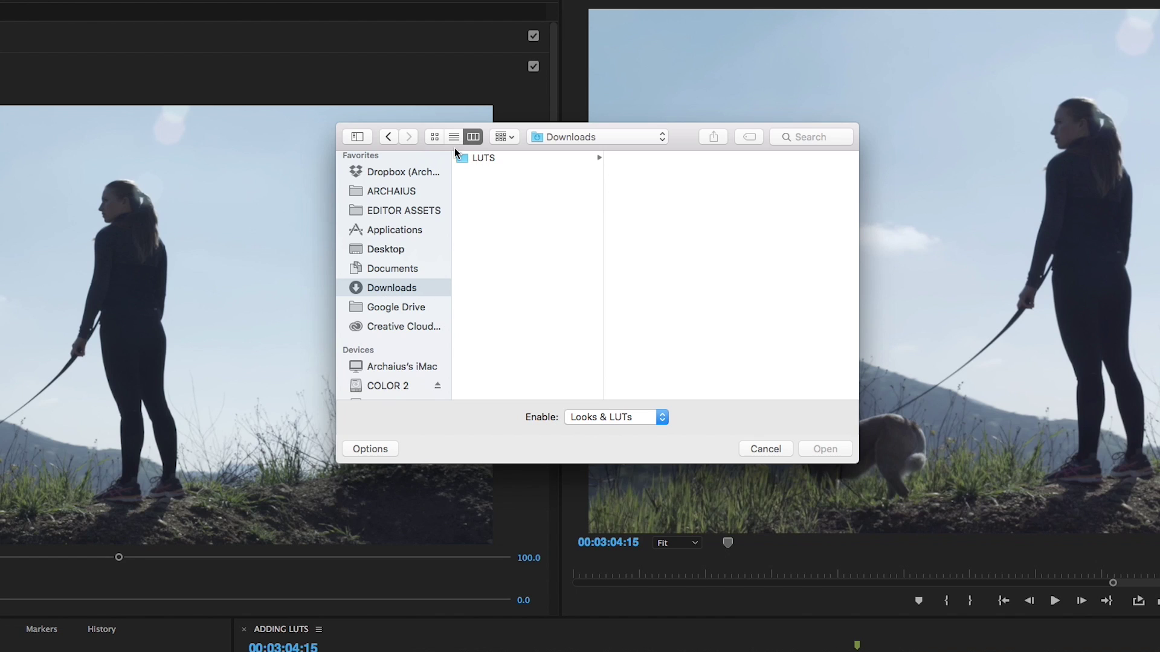
left_click(464, 160)
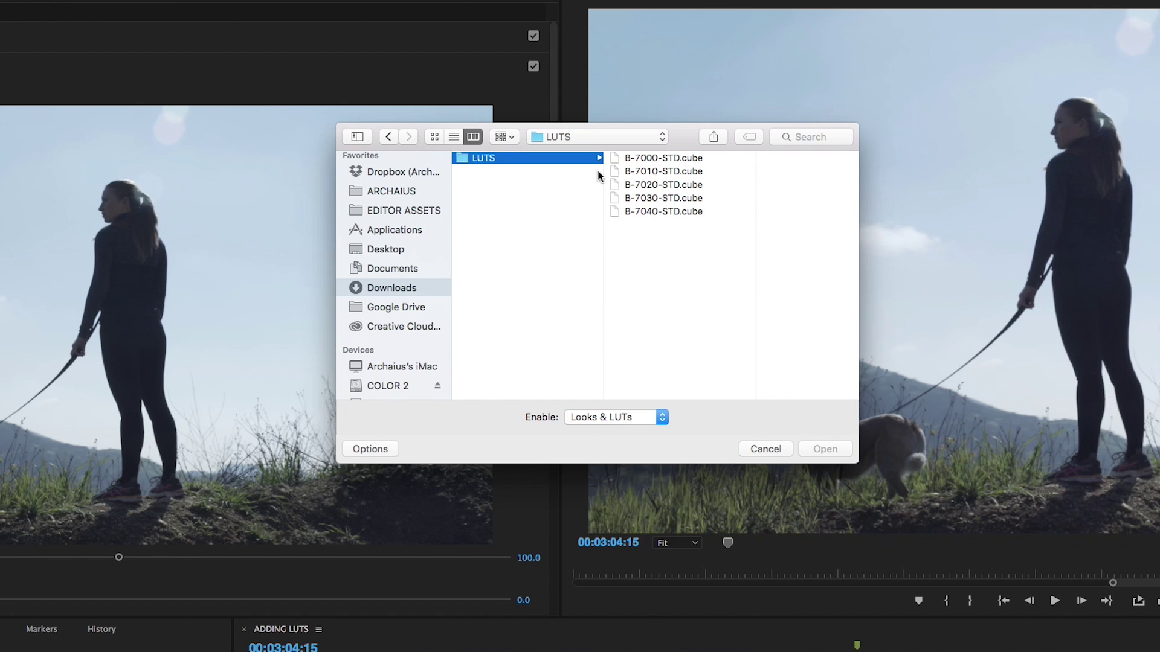
double_click(619, 184)
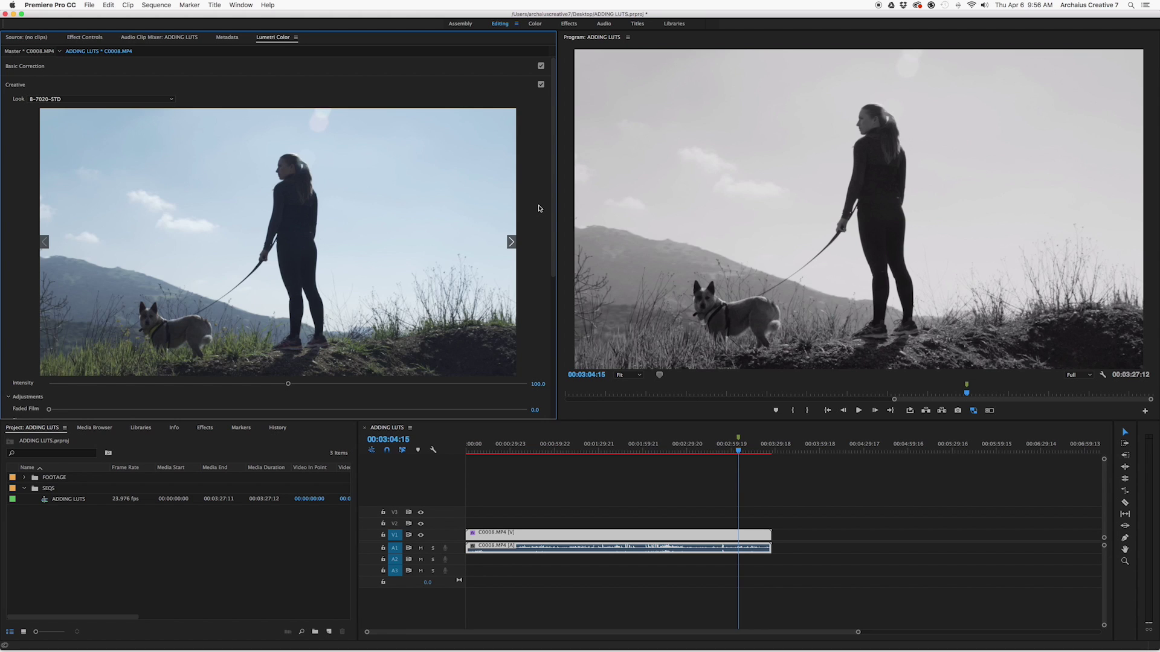
Step: Quit Premiere Pro without saving the ADDING LUTS project, then bring up a Finder window
key("super+q")
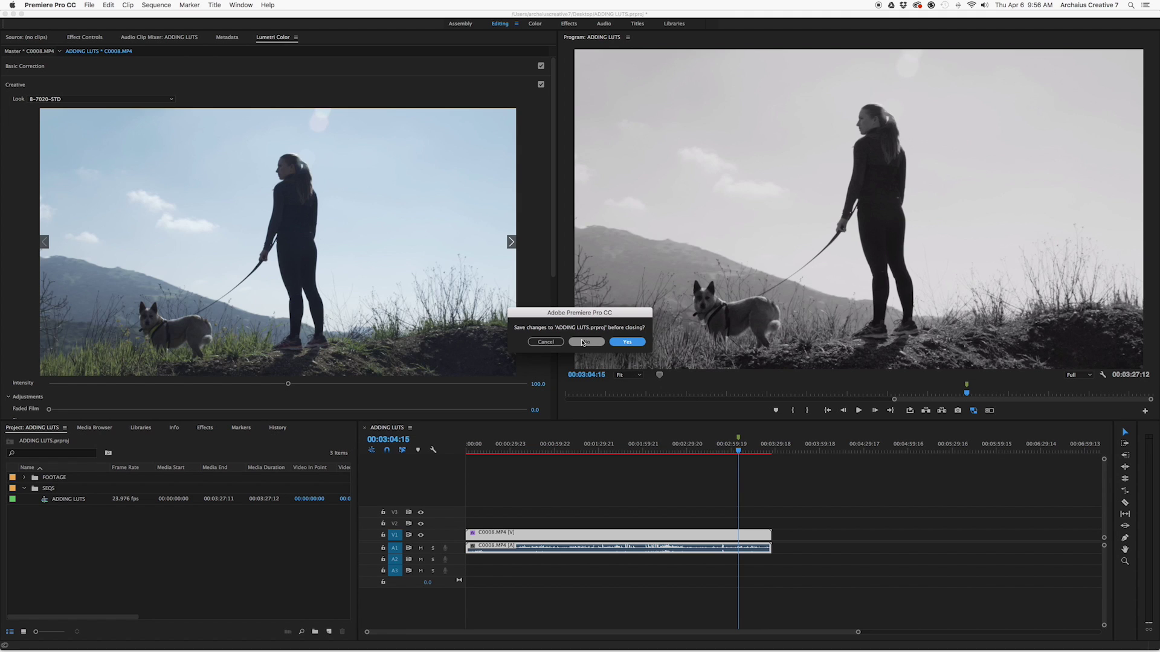
left_click(583, 342)
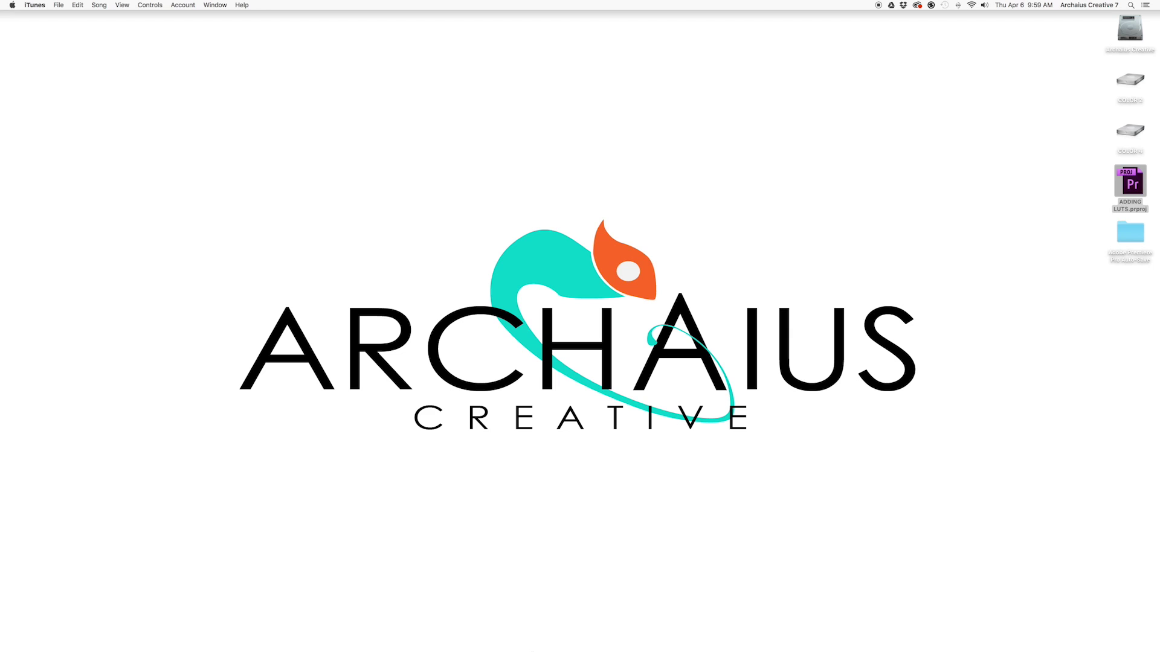
left_click(402, 634)
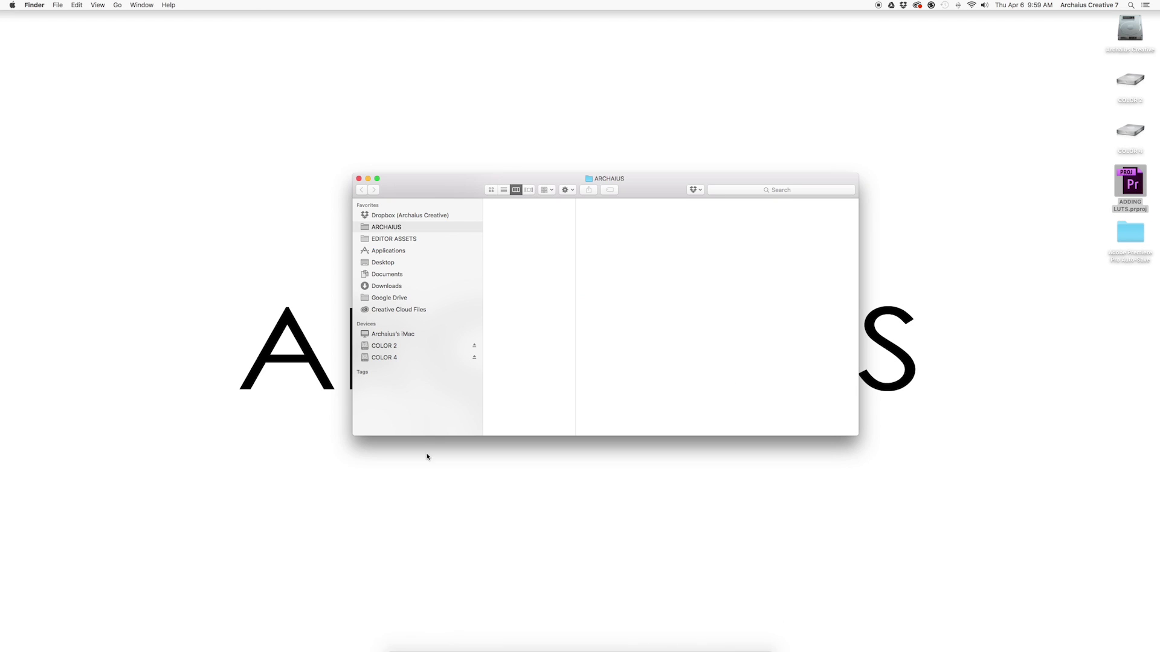
Step: Copy the five B-7000 to B-7040 STD .cube files from the Downloads LUTS folder
left_click(419, 285)
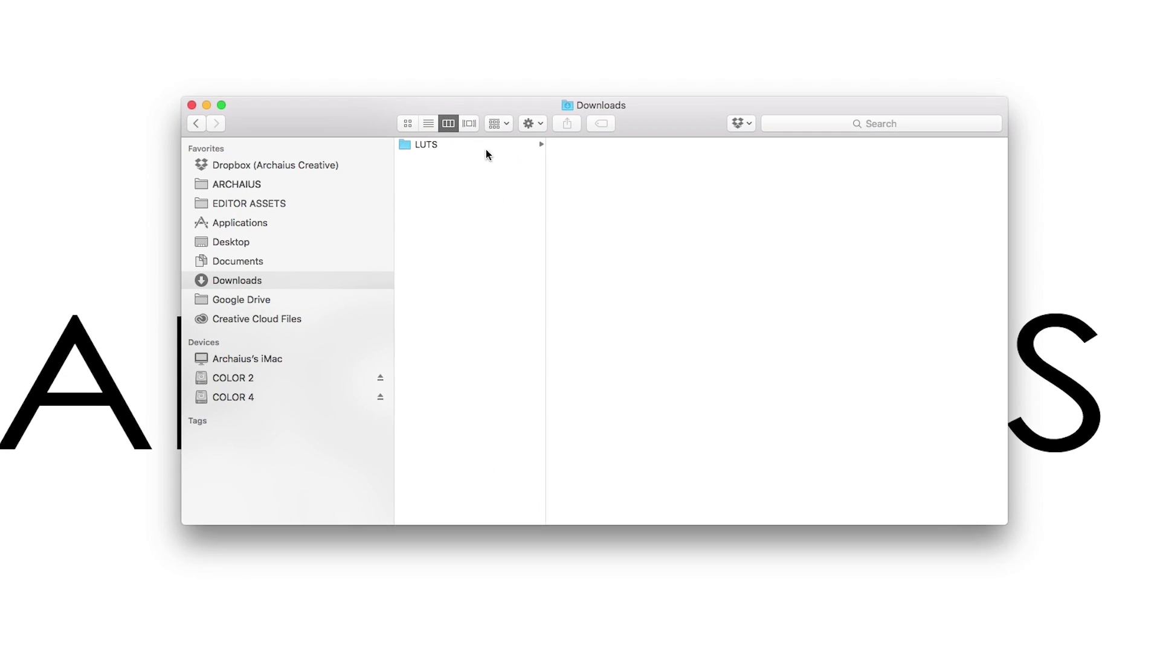
left_click(456, 144)
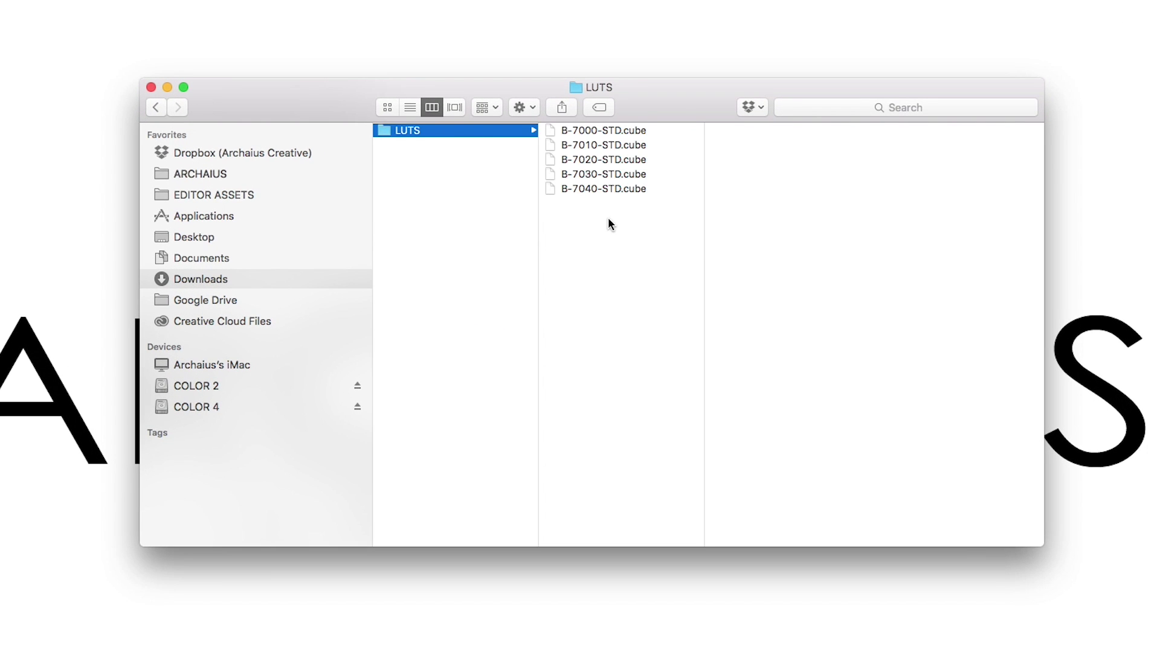
left_click_drag(613, 225, 606, 128)
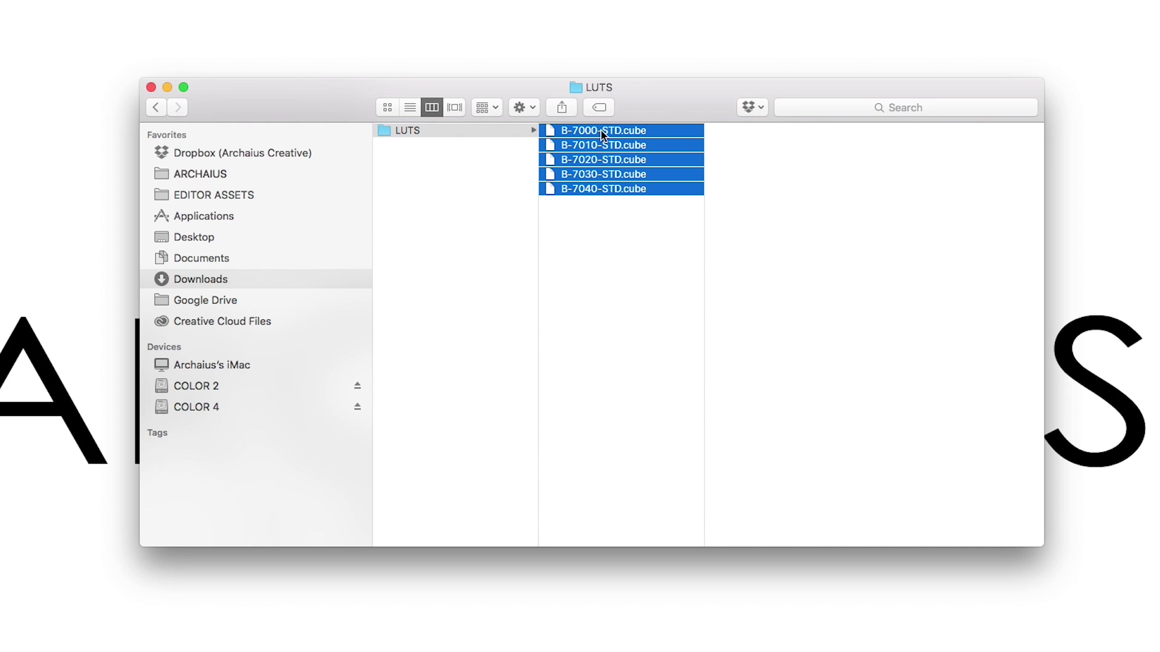
right_click(607, 147)
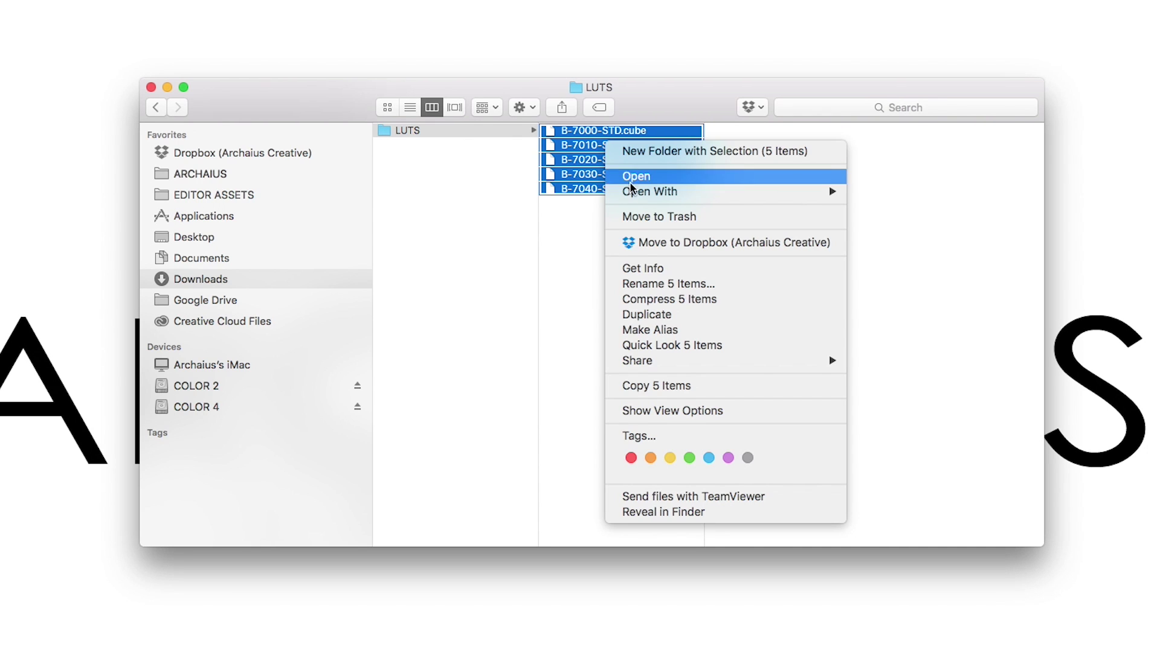
left_click(644, 386)
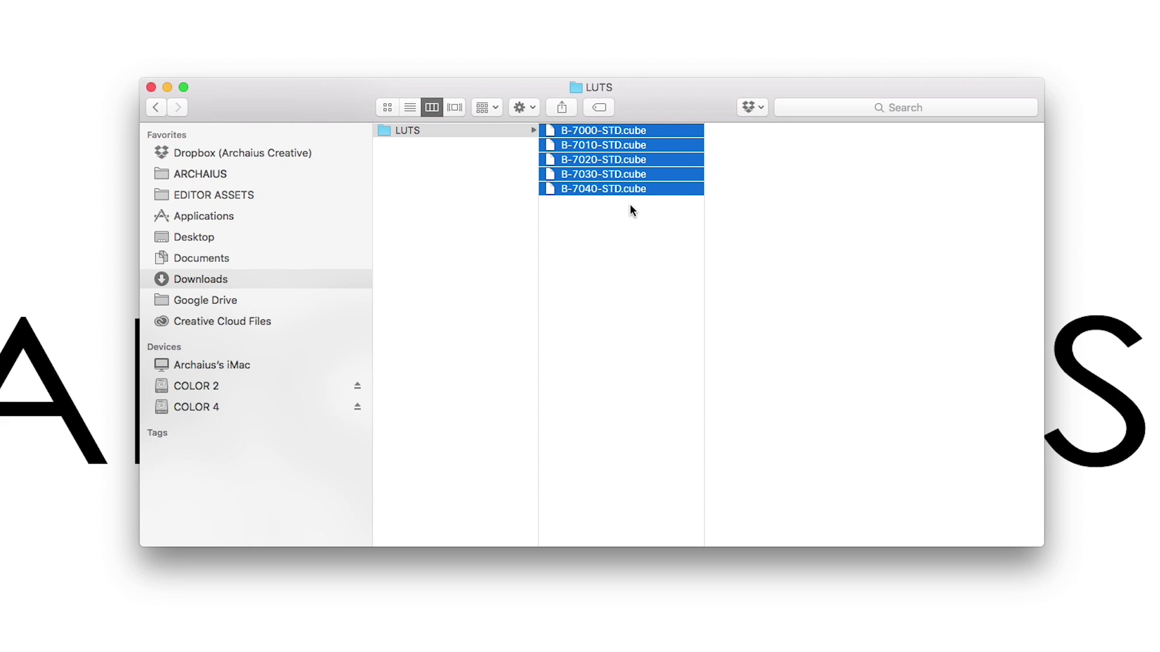
Step: Show Package Contents of Adobe Premiere Pro CC 2017 in the Applications folder
left_click(217, 363)
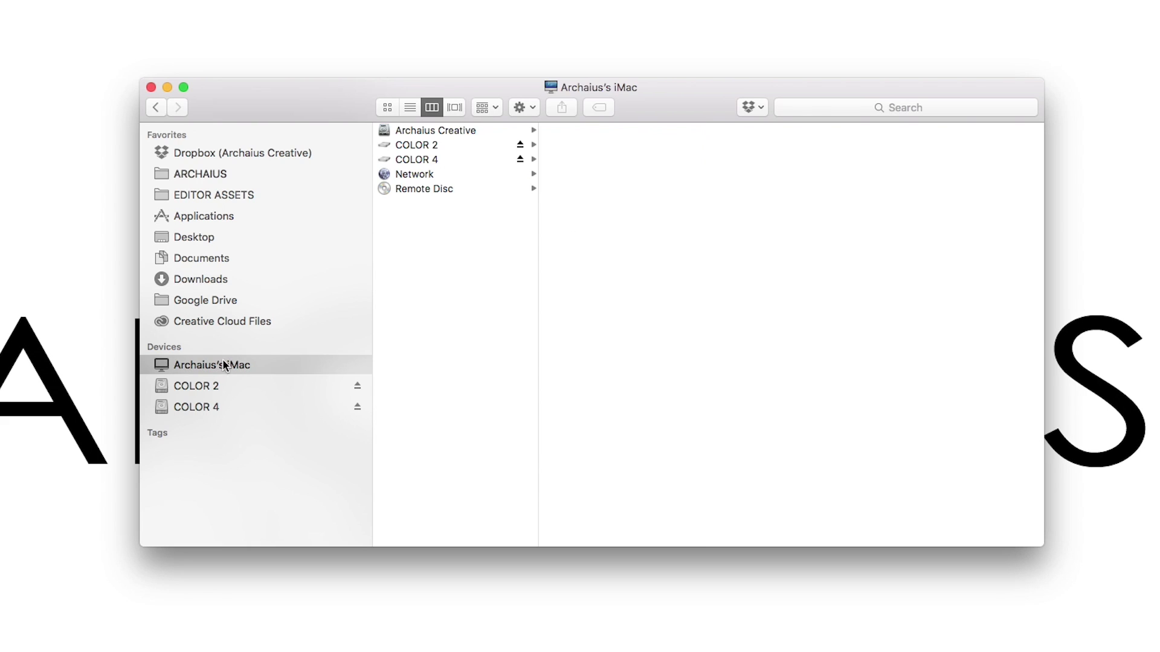
left_click(421, 134)
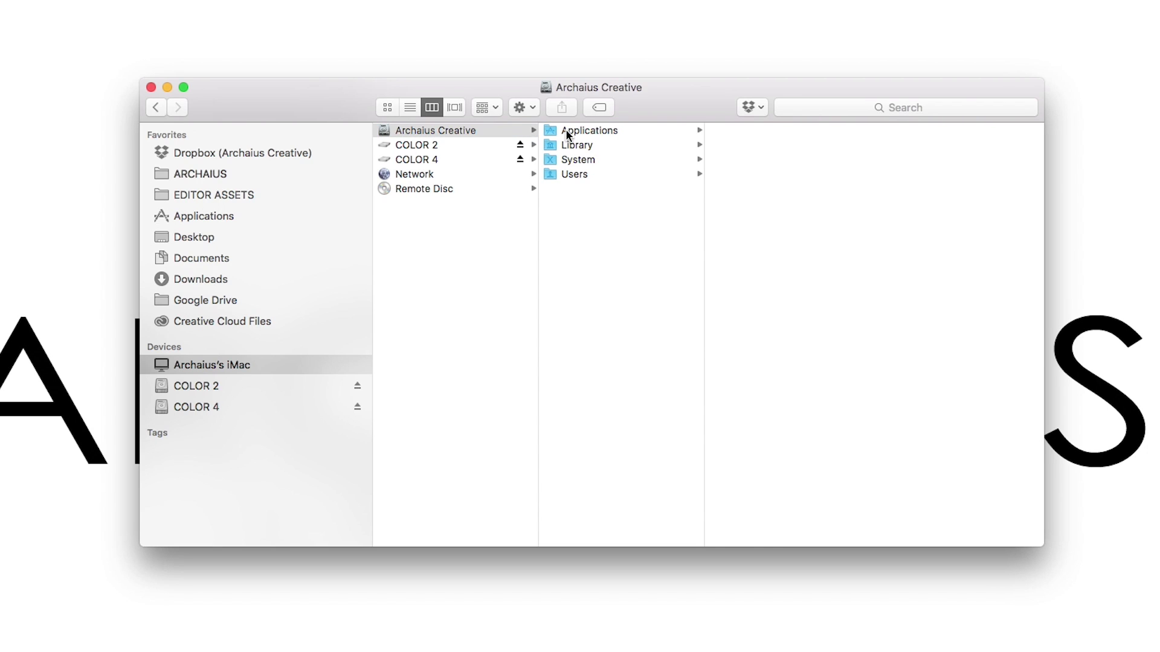
left_click(566, 130)
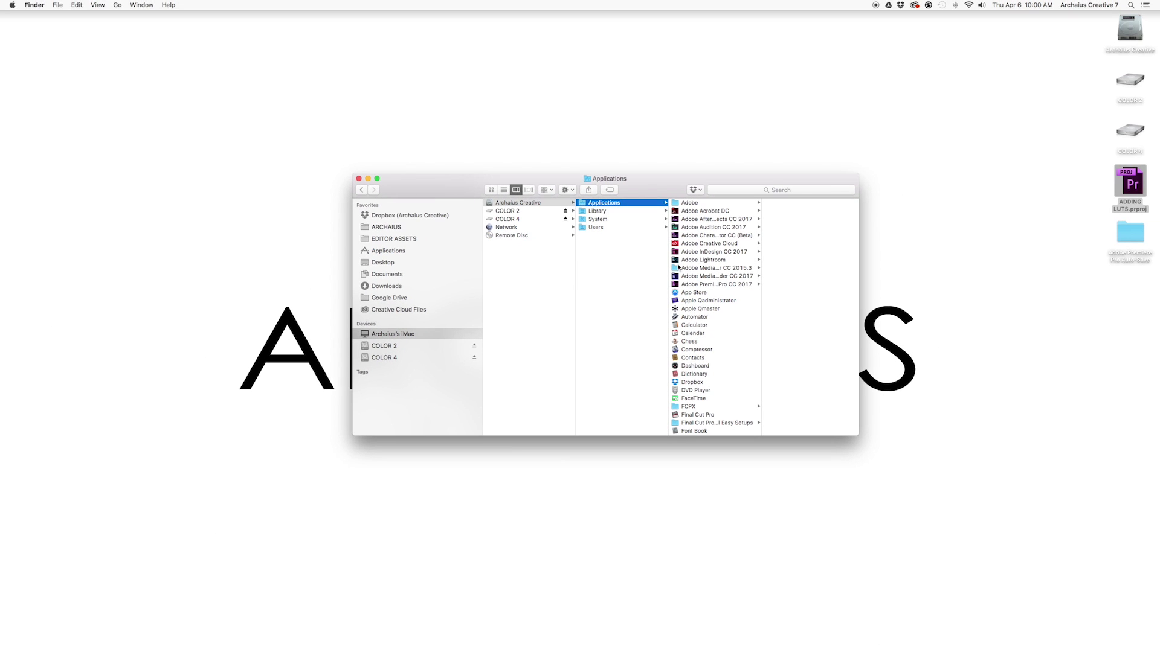
left_click(682, 284)
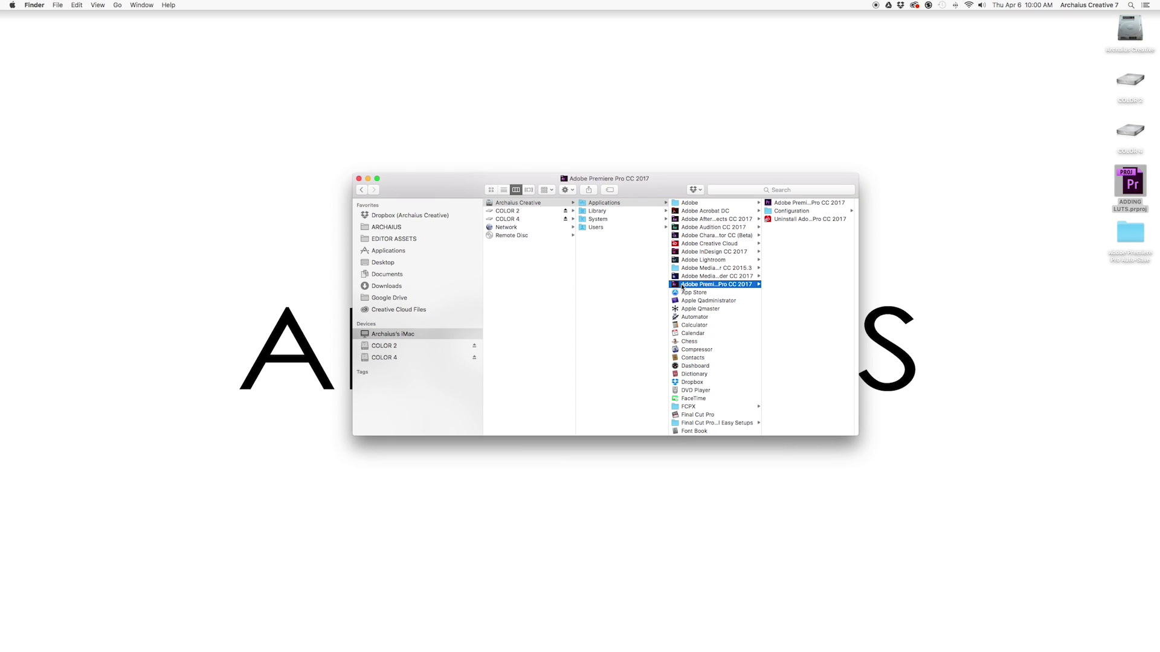
right_click(777, 206)
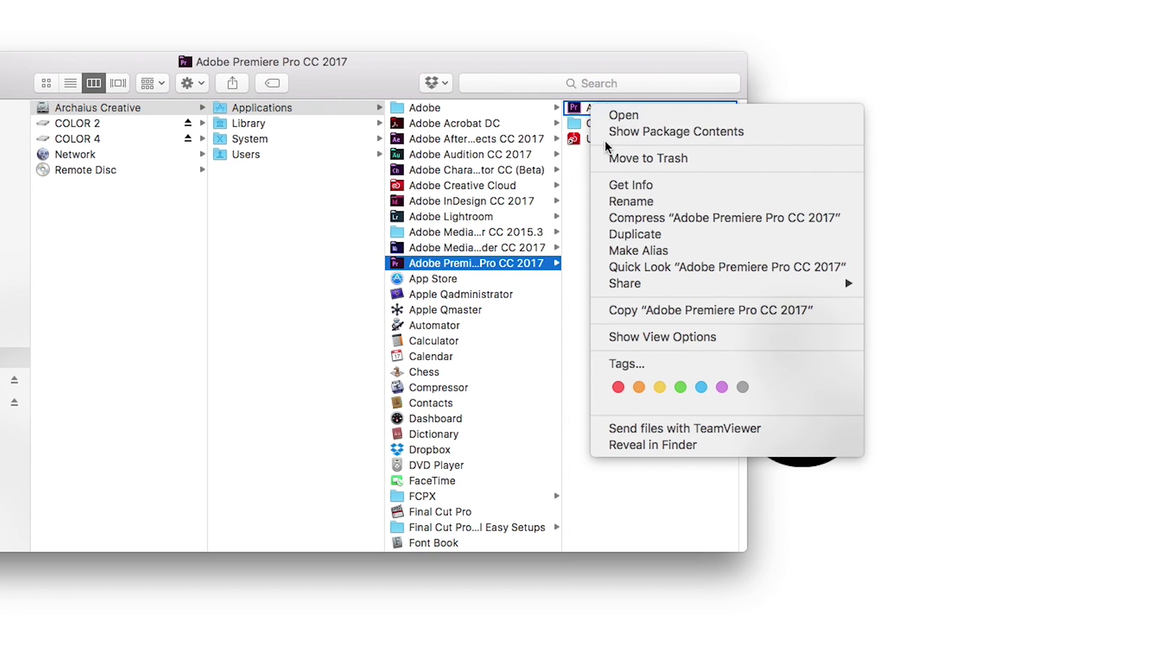
left_click(687, 133)
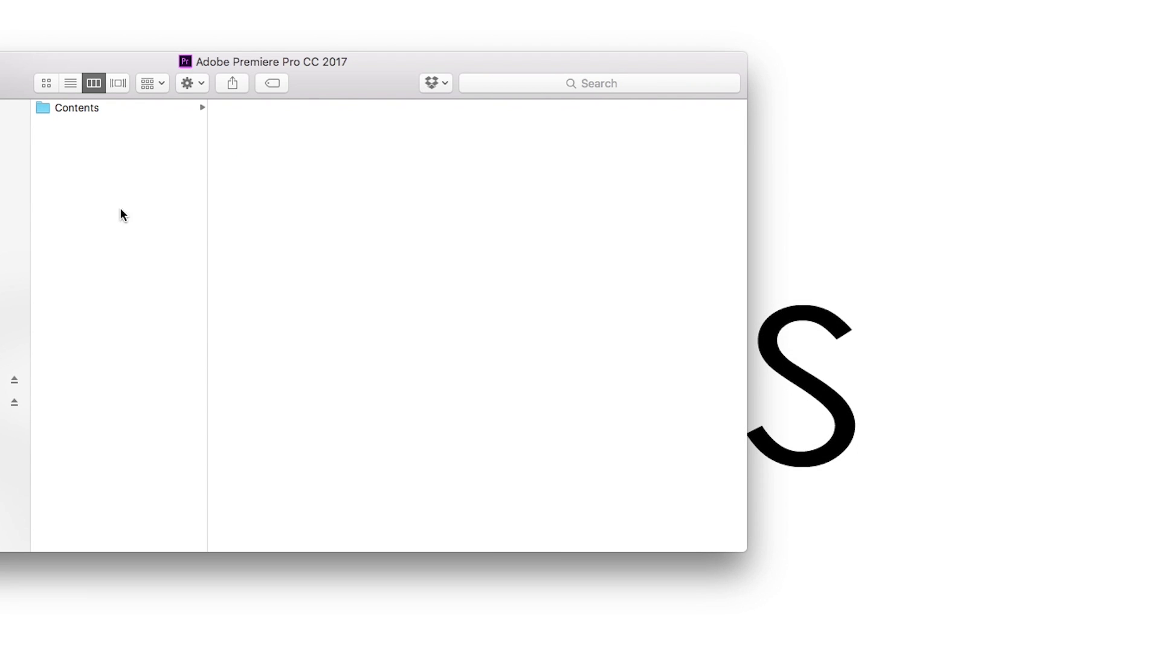
Step: Paste the five LUTs into Contents/Lumetri/LUTs/Creative and close the Finder window
left_click(48, 111)
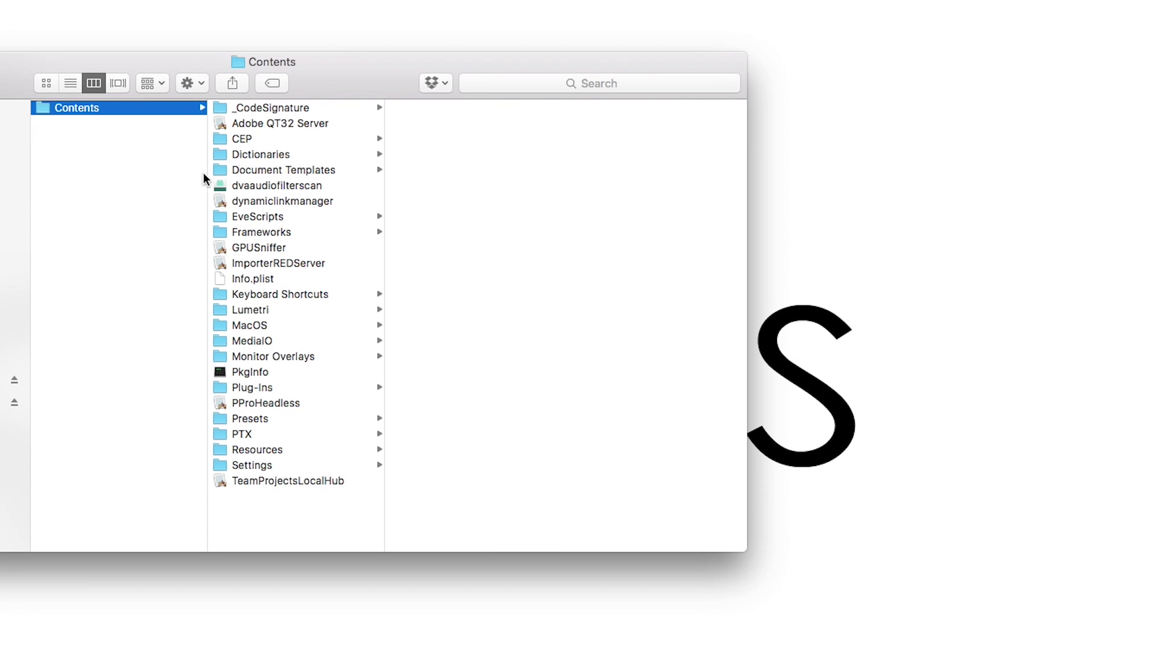
left_click(222, 310)
left_click(400, 204)
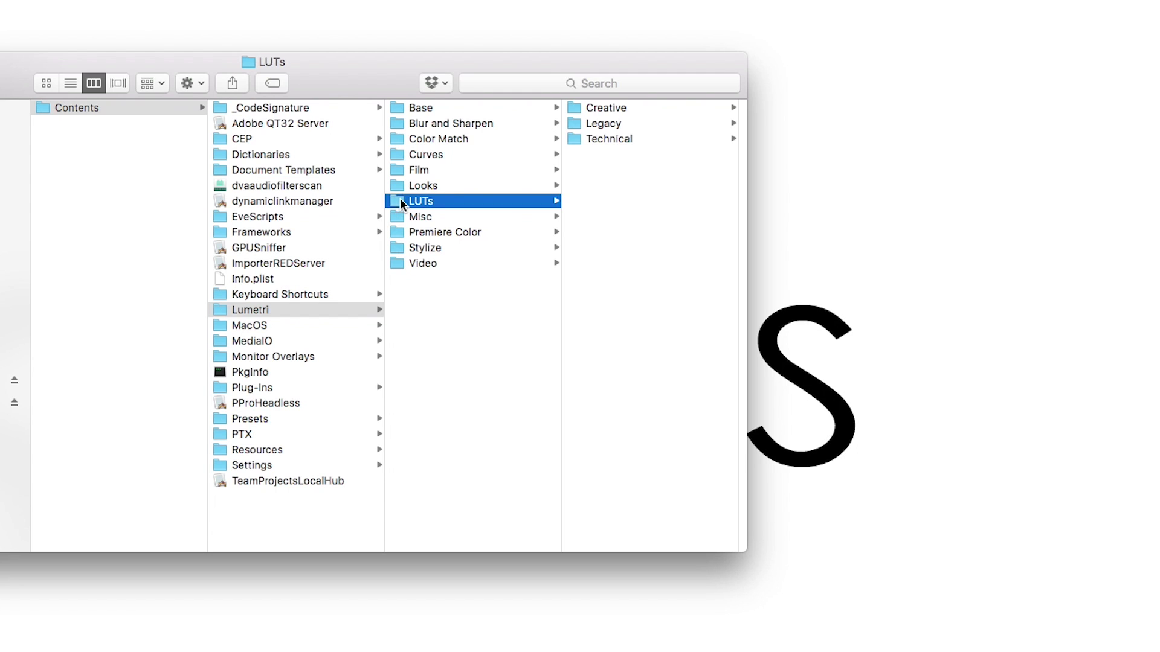
left_click(581, 107)
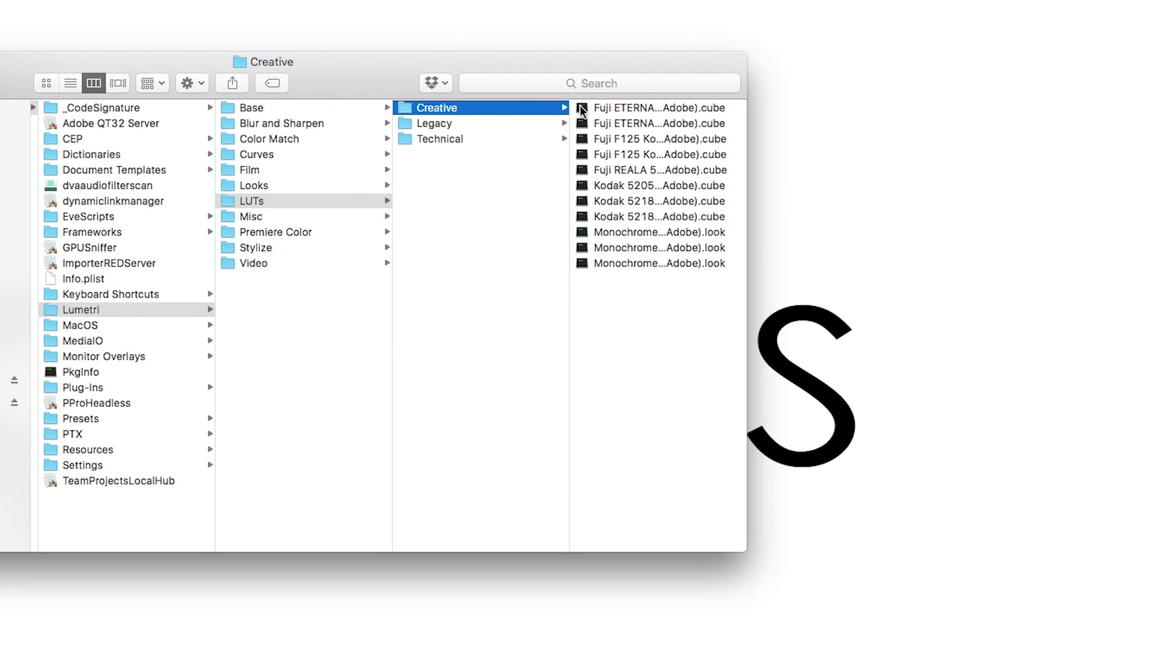
right_click(623, 347)
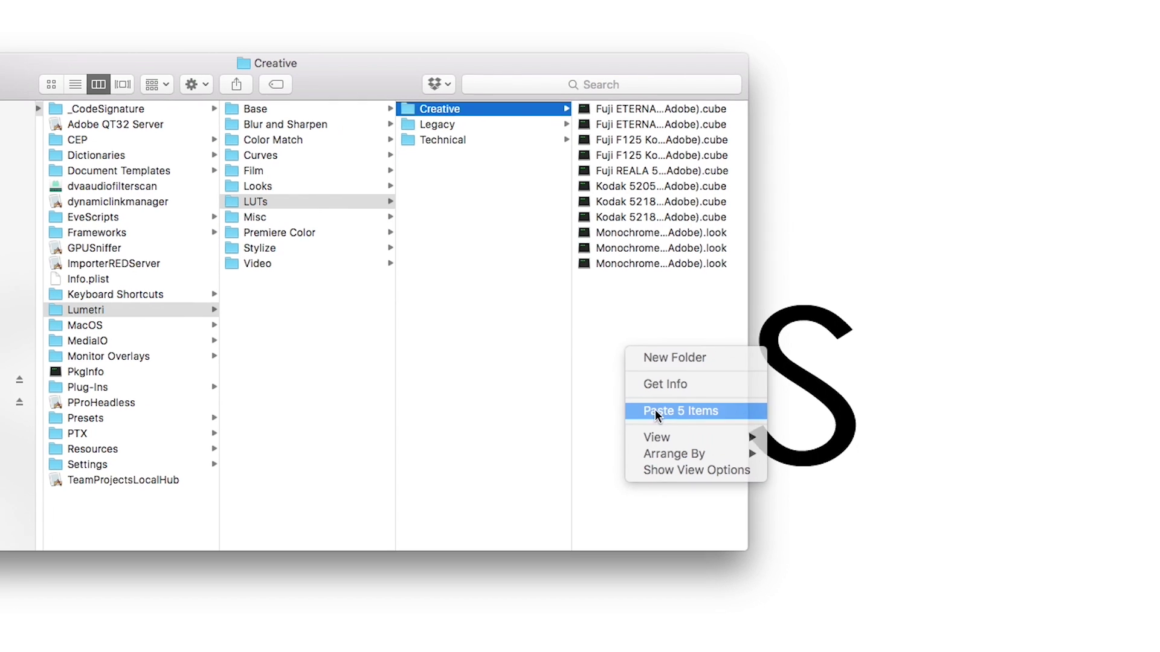
left_click(655, 411)
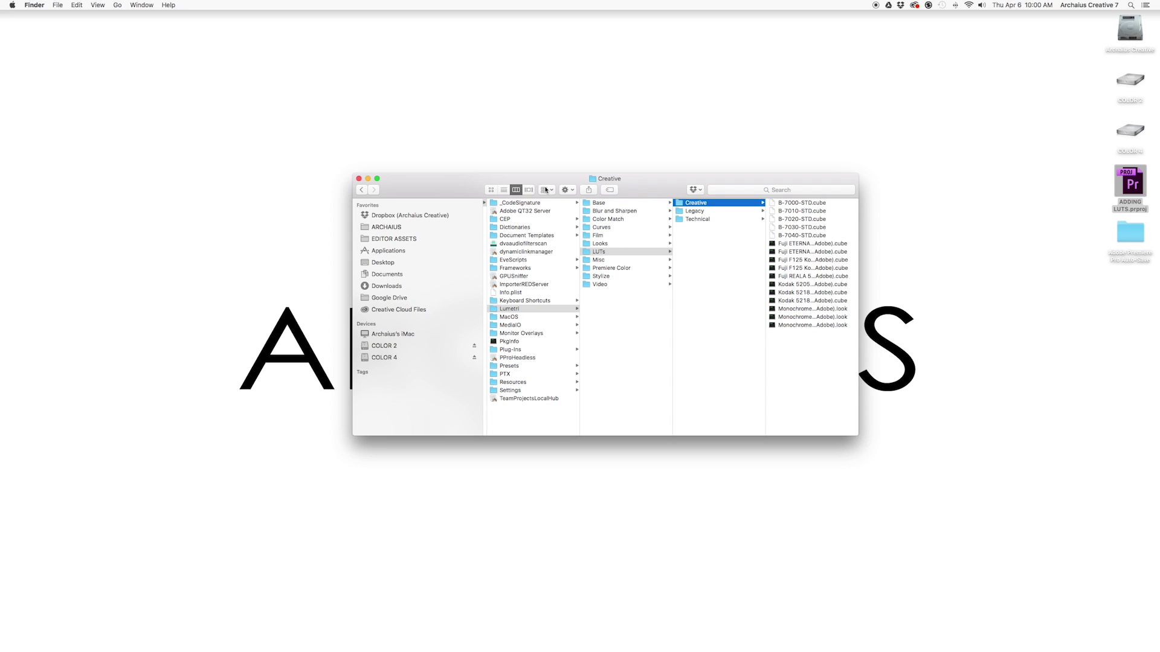
left_click(358, 180)
Step: Reopen ADDING LUTS.prproj and apply B-7010-STD from the Creative Look list
double_click(1128, 186)
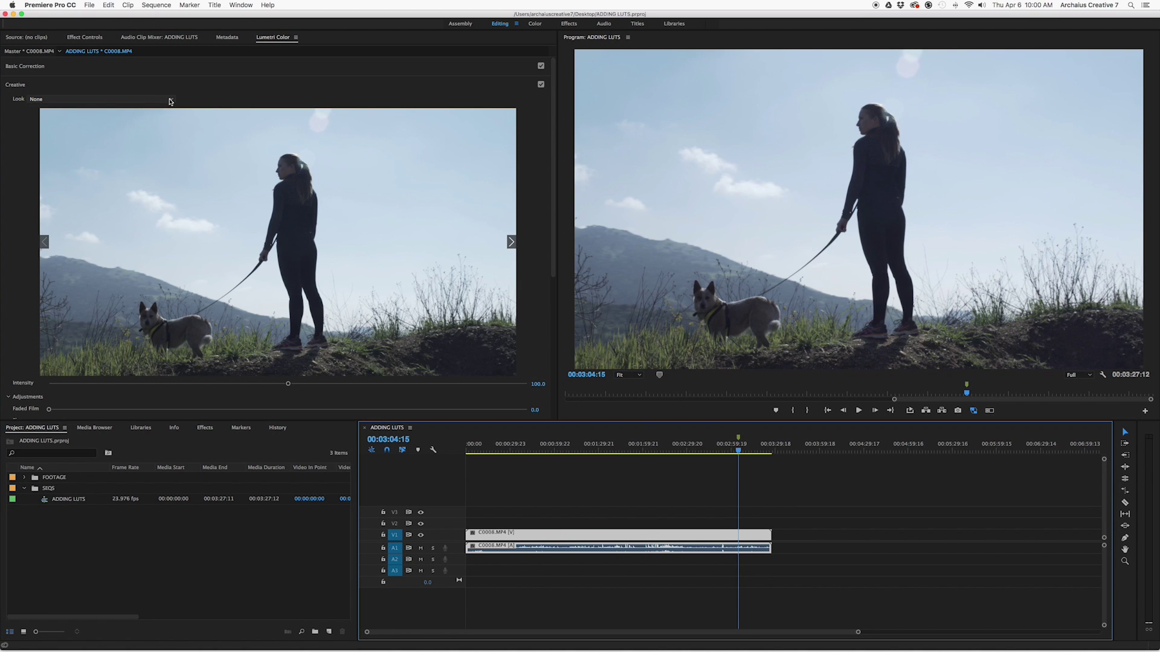
left_click(167, 100)
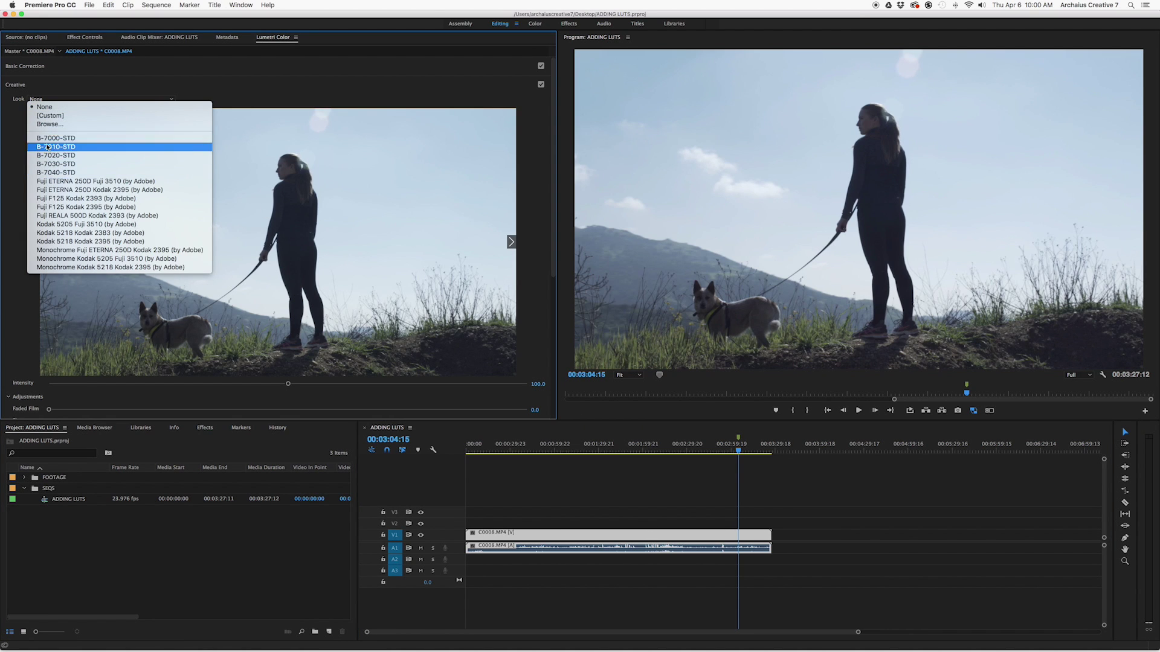
left_click(41, 146)
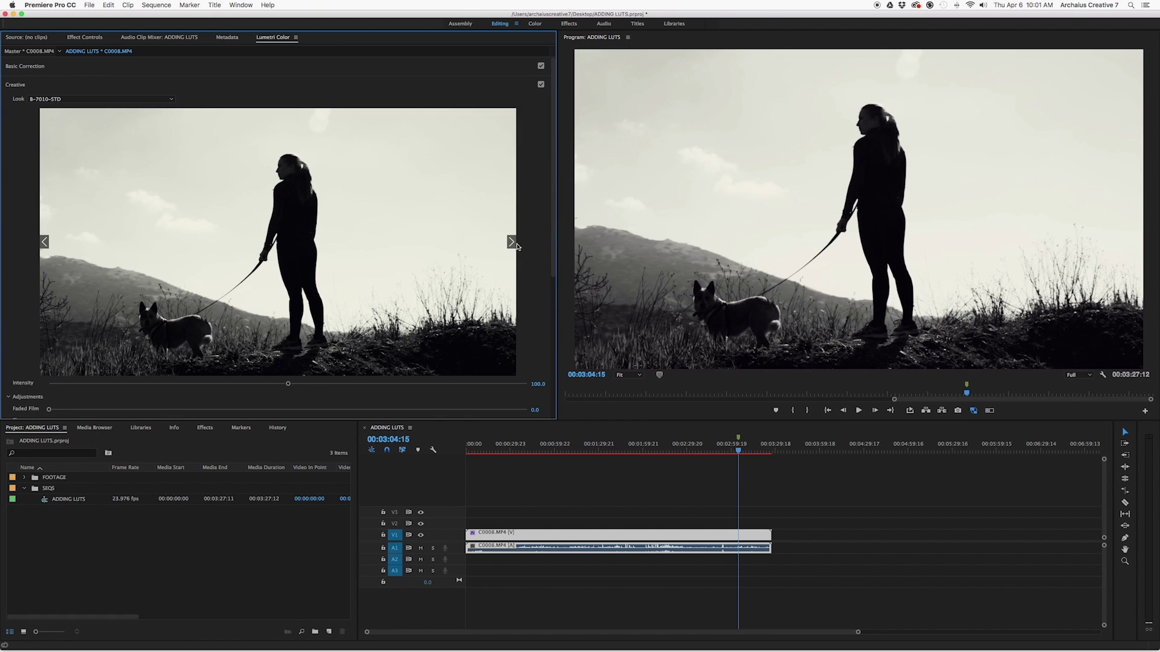
Step: Cycle through the next three installed LUTs on the clip, then deselect it in the timeline
left_click(512, 243)
left_click(511, 242)
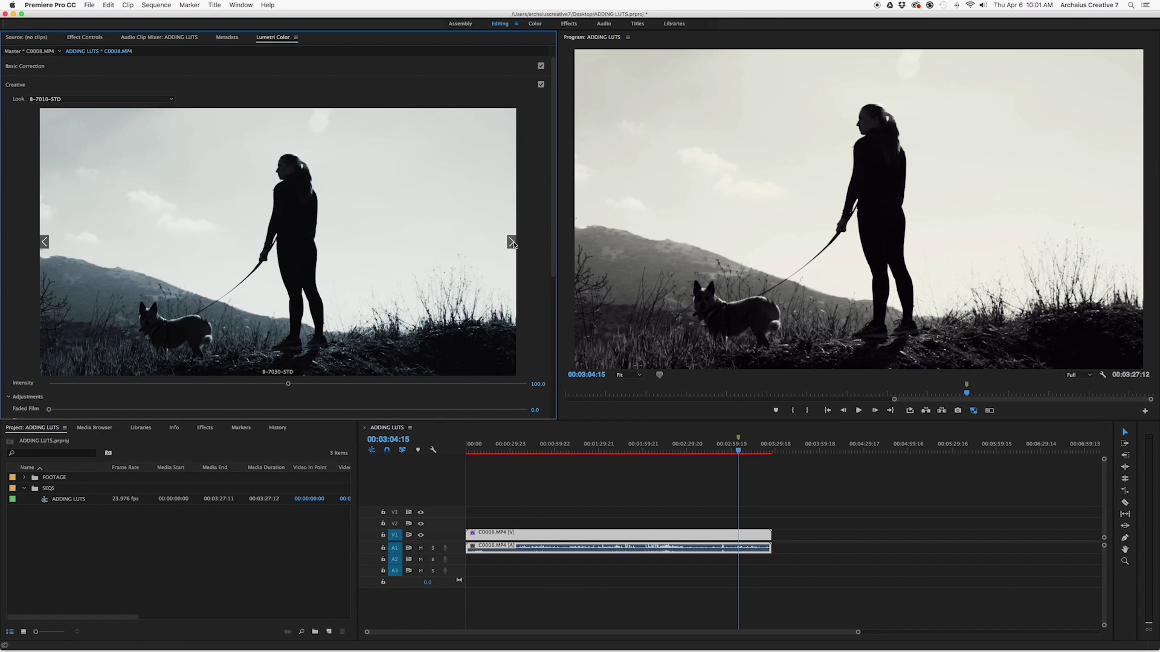
left_click(512, 243)
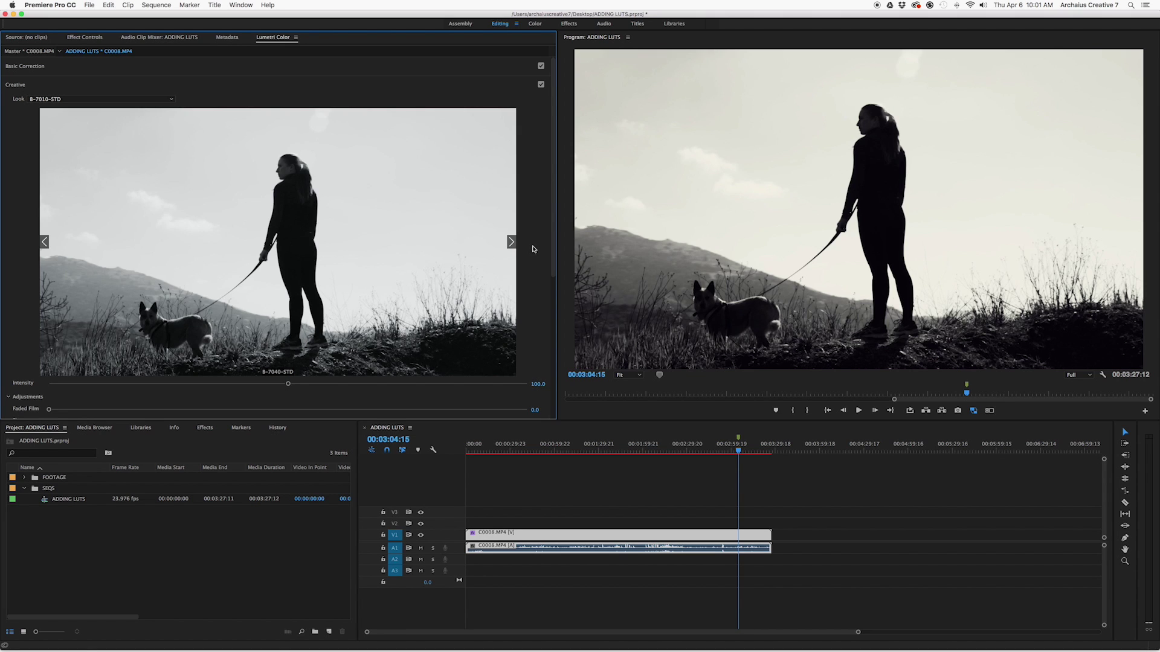
left_click(579, 493)
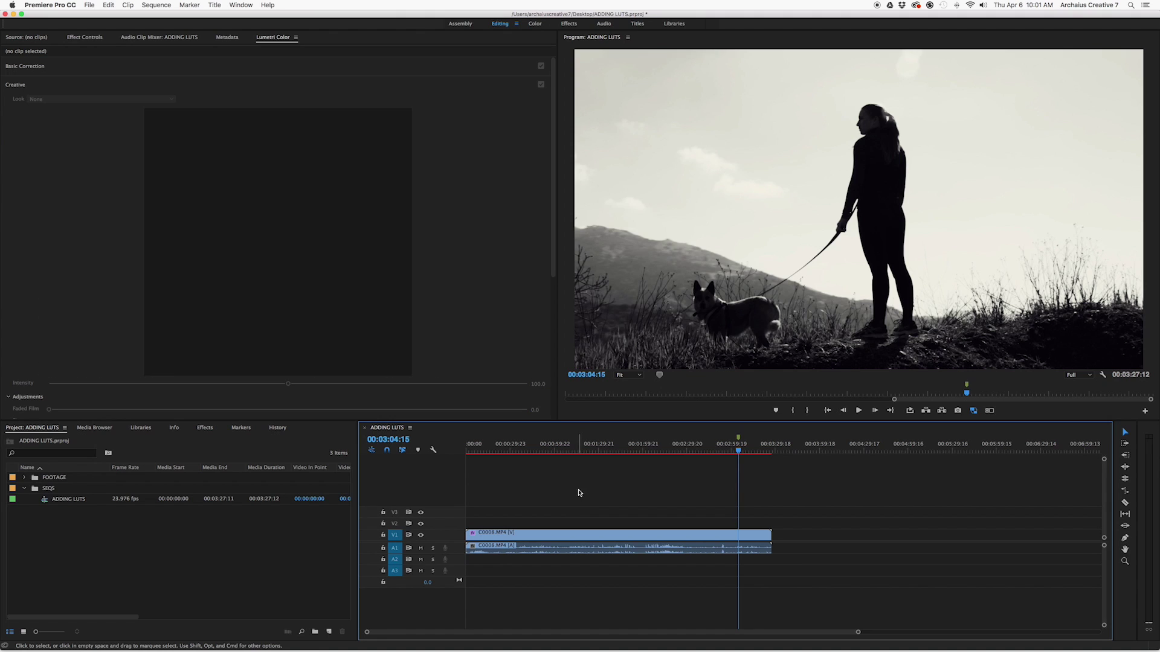